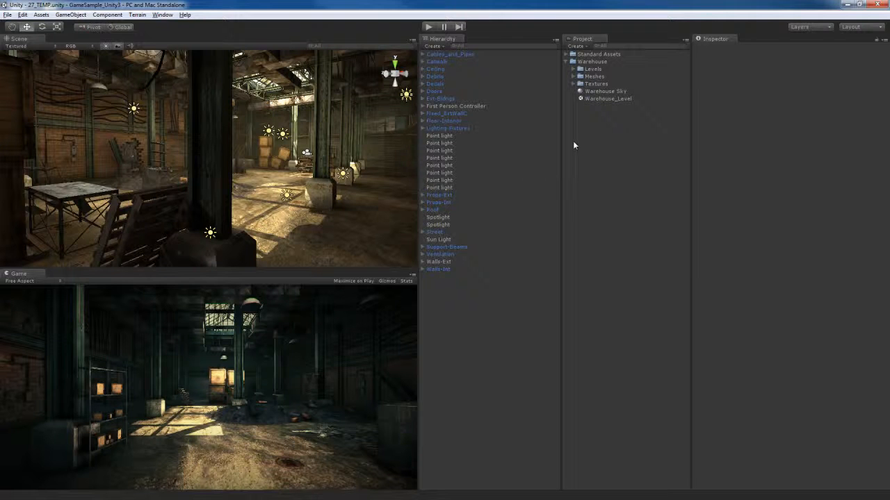
Step: Select the point light inside the hanging ceiling lamp near the skylight in the scene
right_drag(312, 190, 229, 136)
click(259, 130)
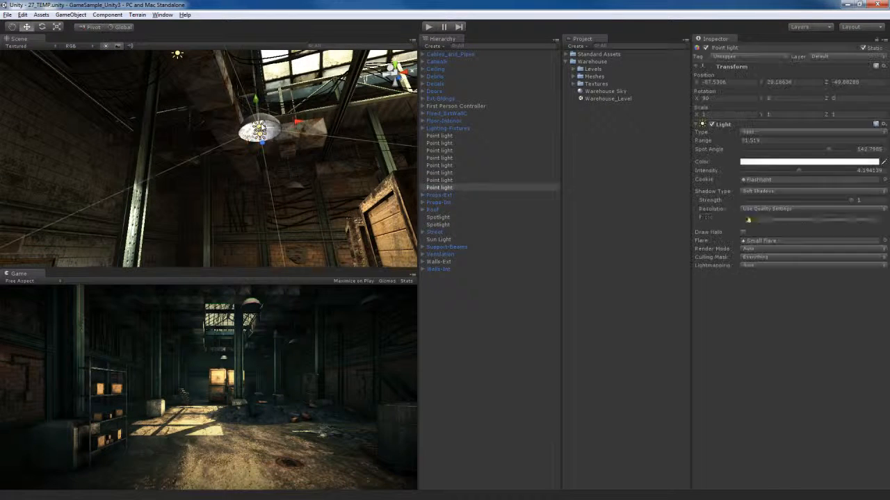
key(s)
right_drag(278, 203, 291, 219)
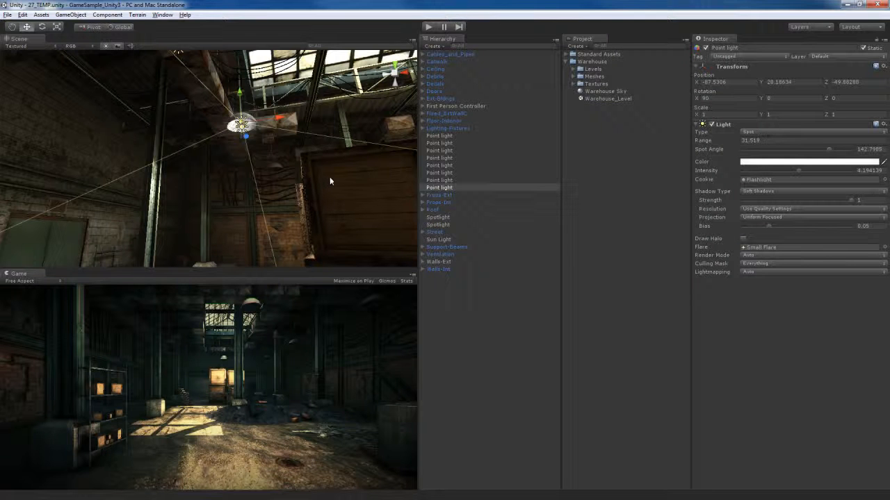
Step: Open the Animation window for the selected point light and expand its animatable Light properties
click(163, 14)
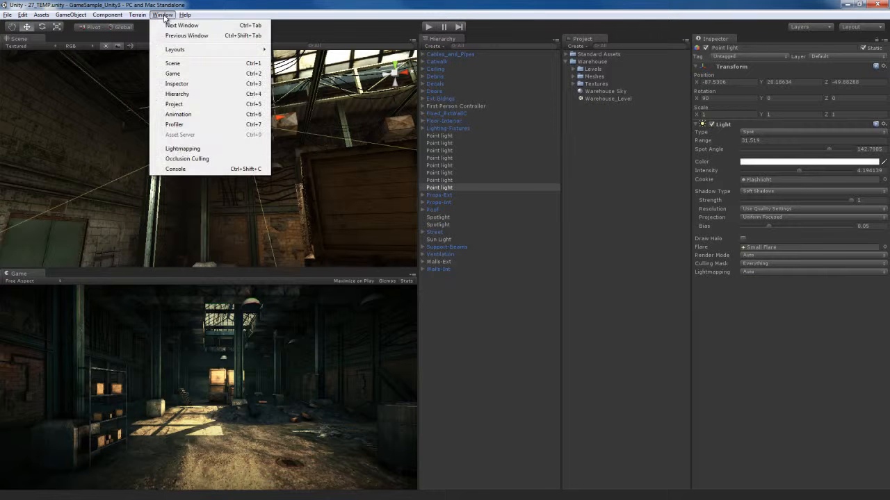
click(178, 114)
drag(387, 126, 486, 89)
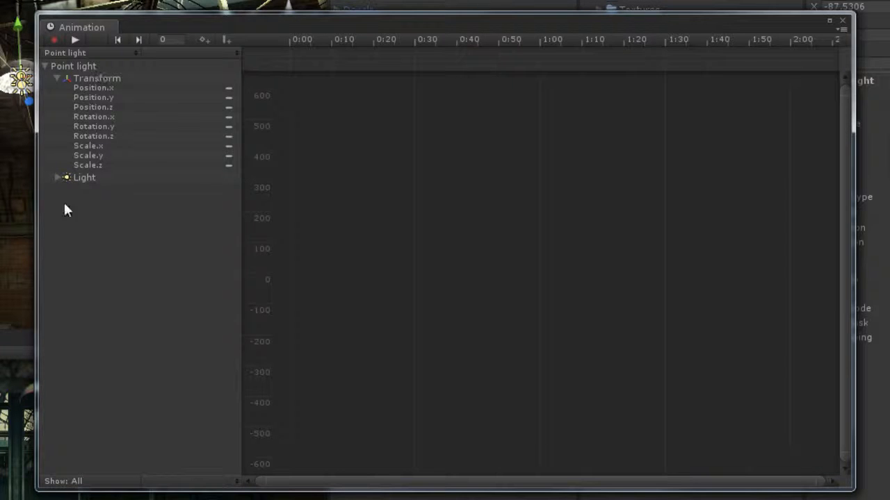
click(57, 178)
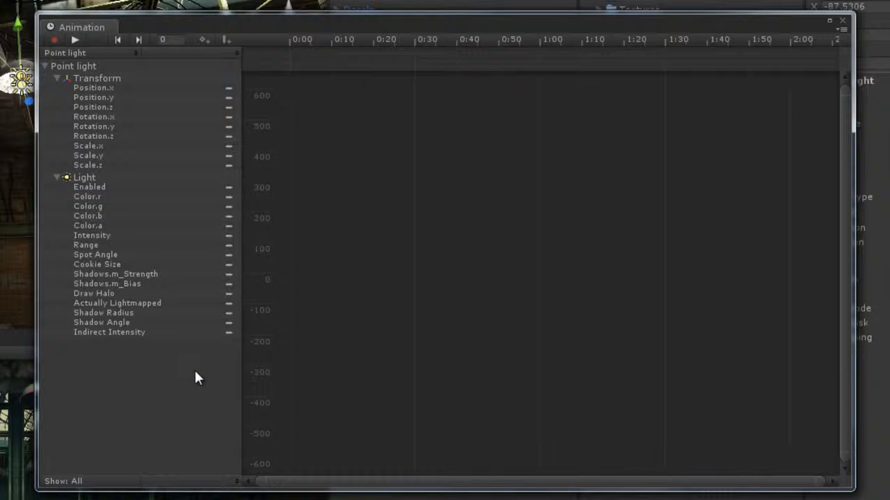
drag(437, 28, 597, 46)
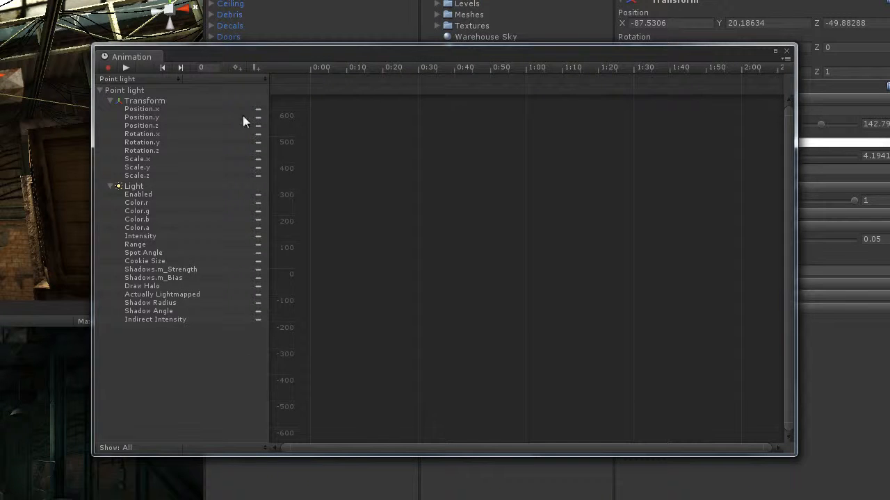
click(228, 78)
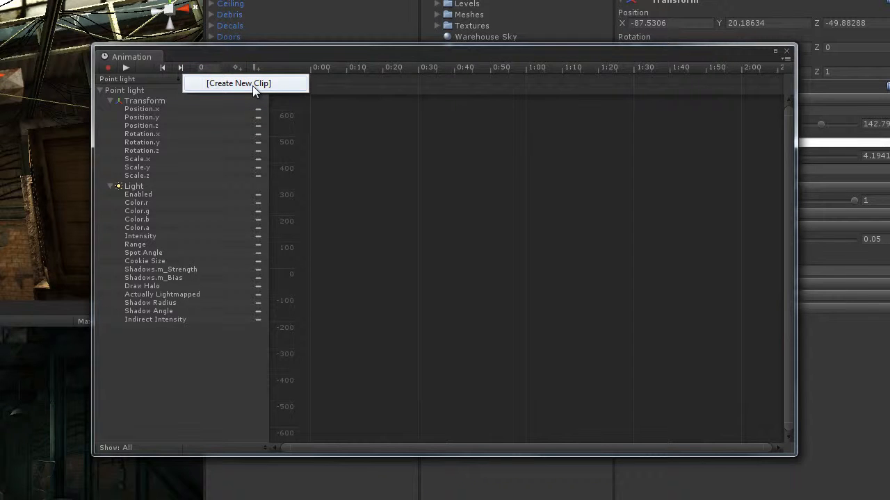
click(164, 290)
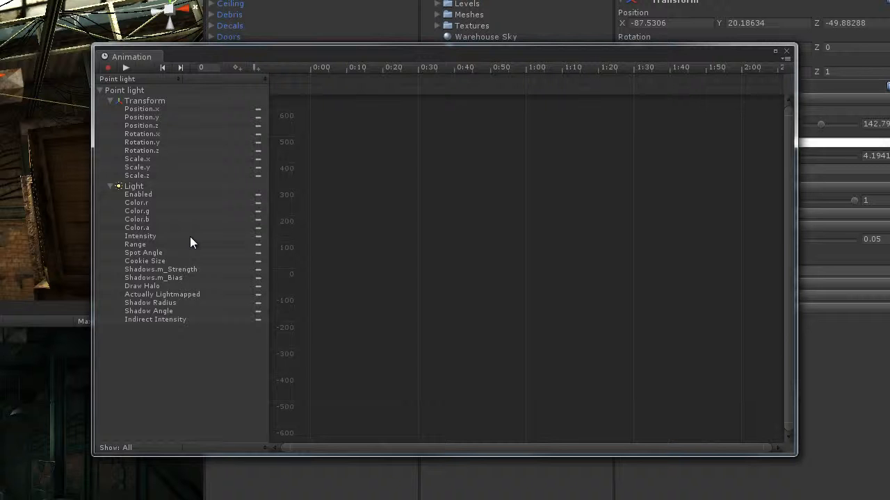
Step: Add an animation curve to the light's Intensity property and save the new clip as blinking_light in the Assets folder
click(259, 237)
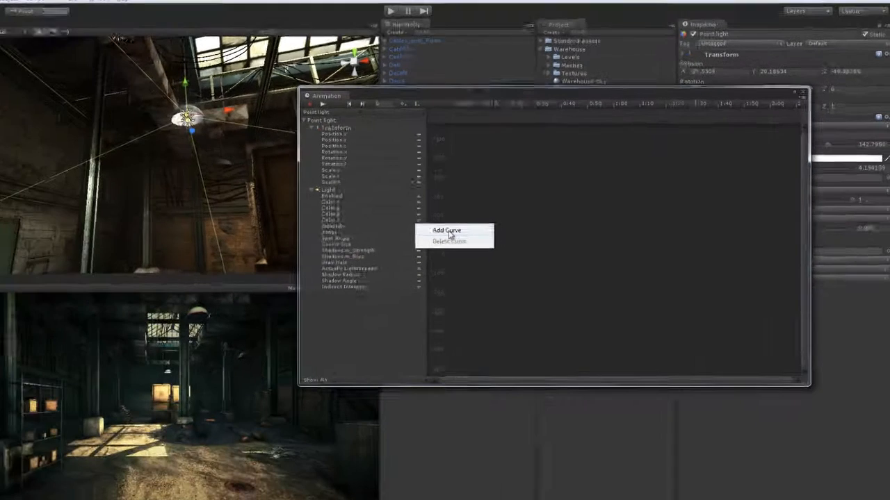
click(317, 241)
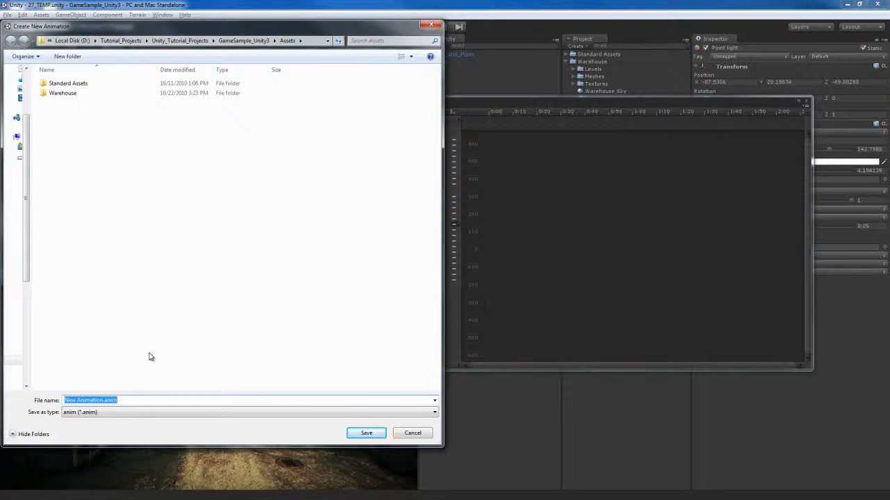
text(blinkin)
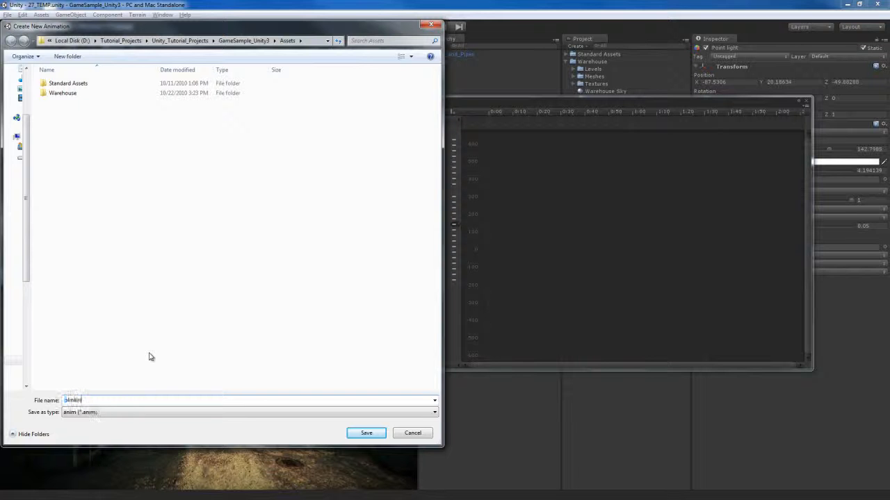
text(g_light)
key(Return)
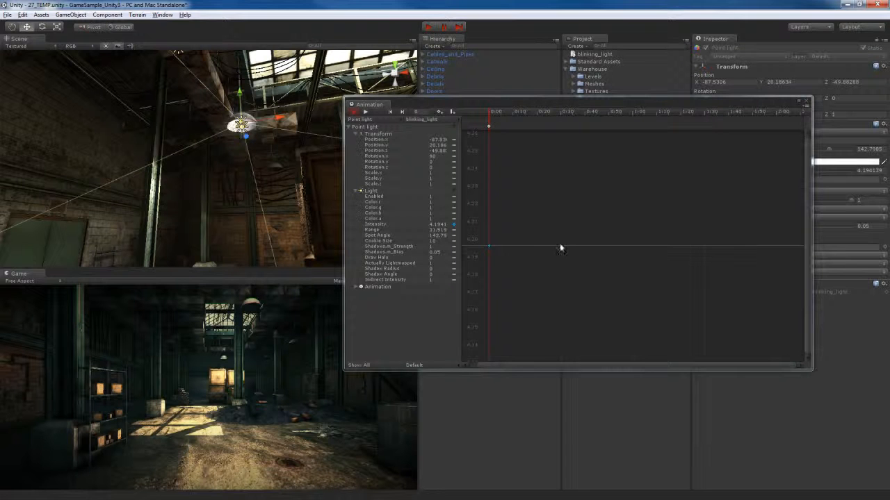
drag(660, 104, 402, 132)
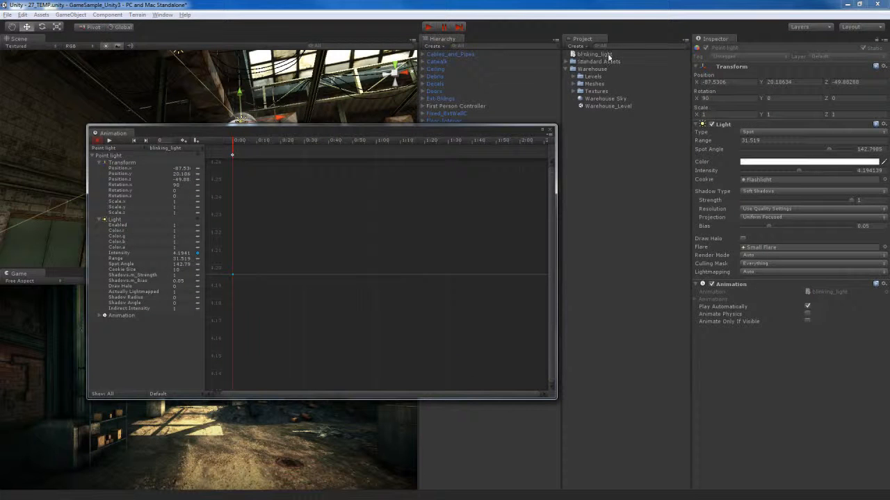
drag(403, 135, 648, 87)
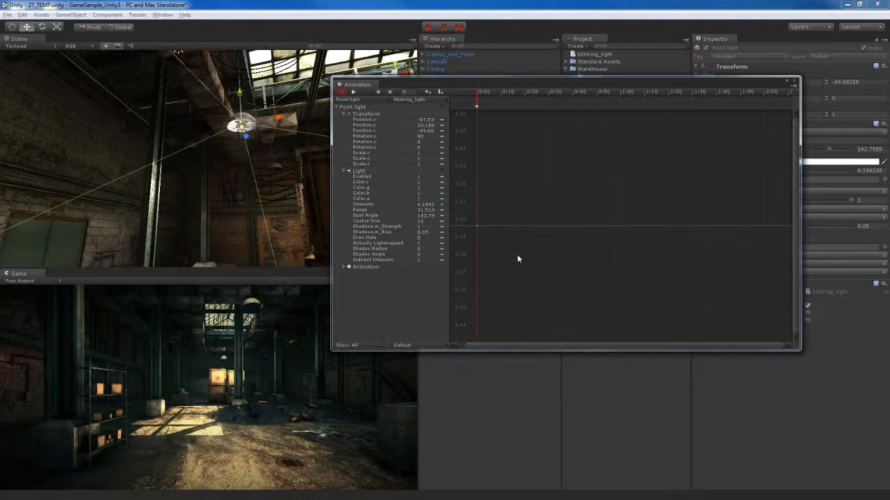
click(360, 204)
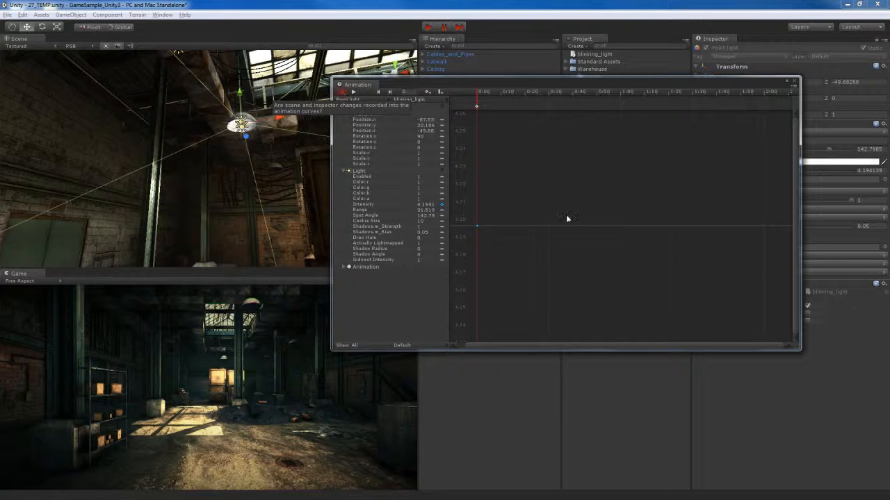
drag(533, 82, 531, 103)
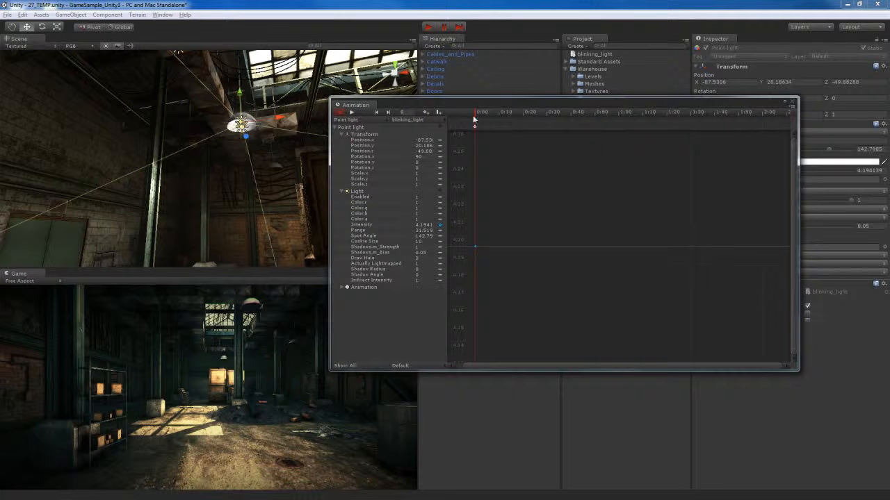
Step: Record an intensity keyframe of about 1.53 at frame 15 of the blinking_light clip
mouse_move(477, 115)
mouse_down()
mouse_move(617, 123)
mouse_move(477, 116)
mouse_move(518, 114)
mouse_move(510, 120)
mouse_up()
drag(653, 105, 531, 200)
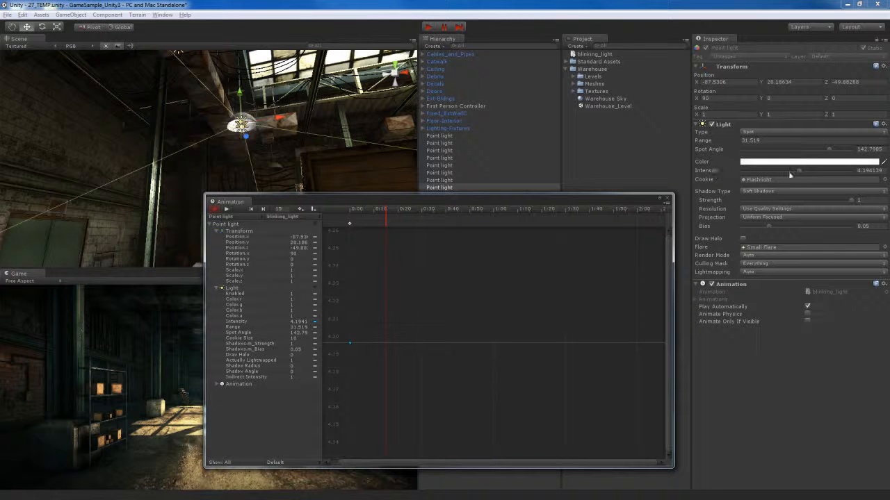
drag(797, 171, 763, 171)
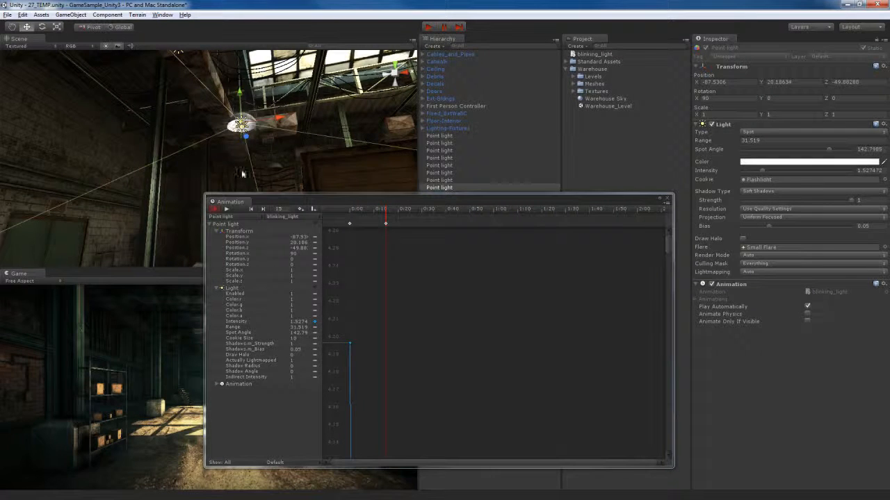
drag(424, 200, 580, 163)
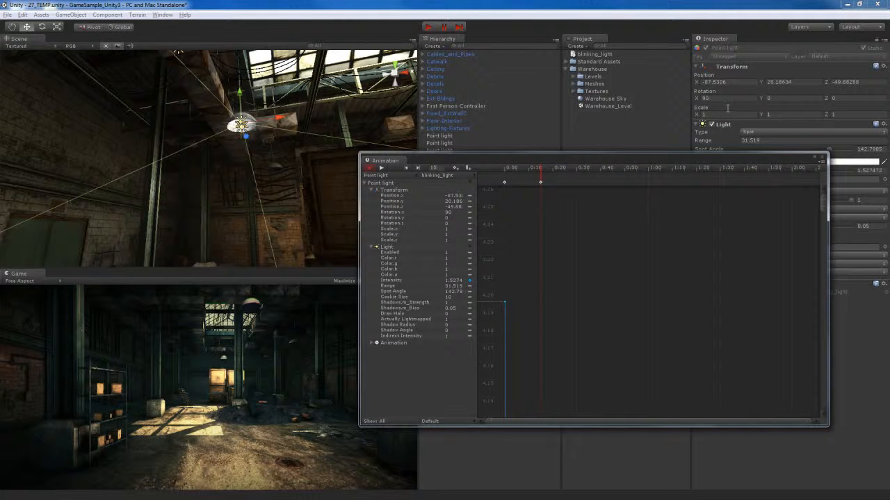
Step: Switch the editor to the Tall layout and bring the hanging lamp into view in the scene
click(855, 28)
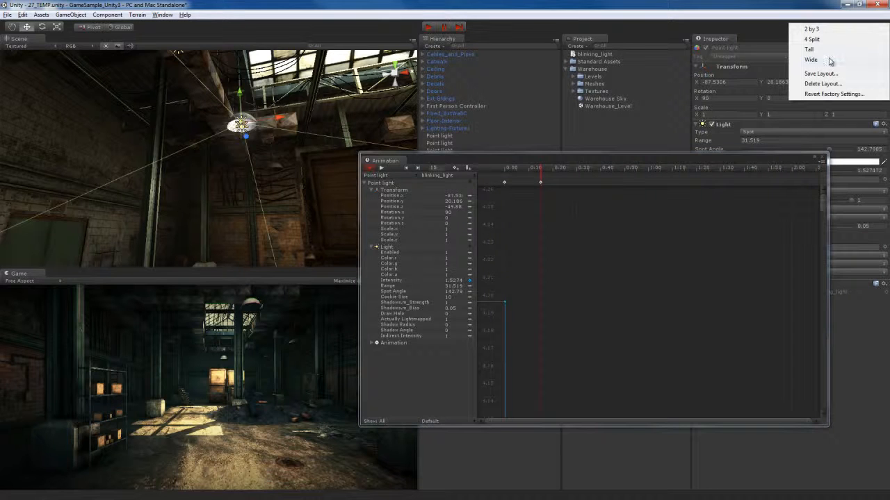
click(830, 55)
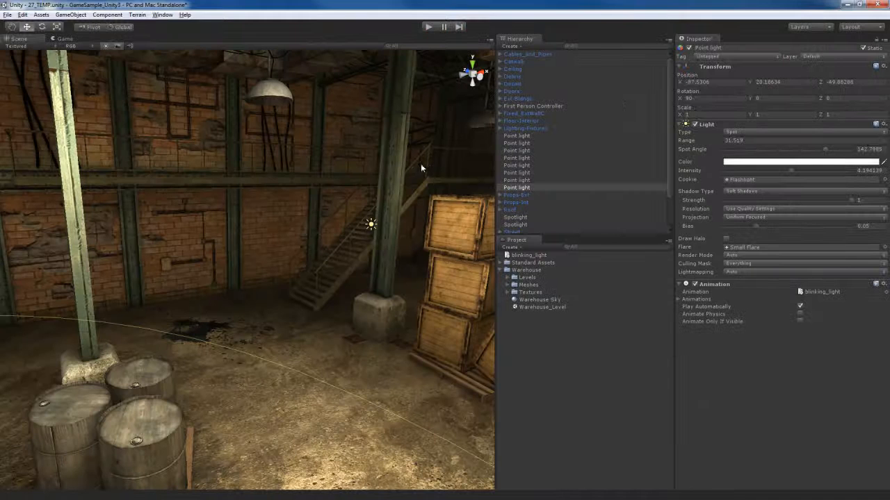
right_drag(407, 254, 304, 248)
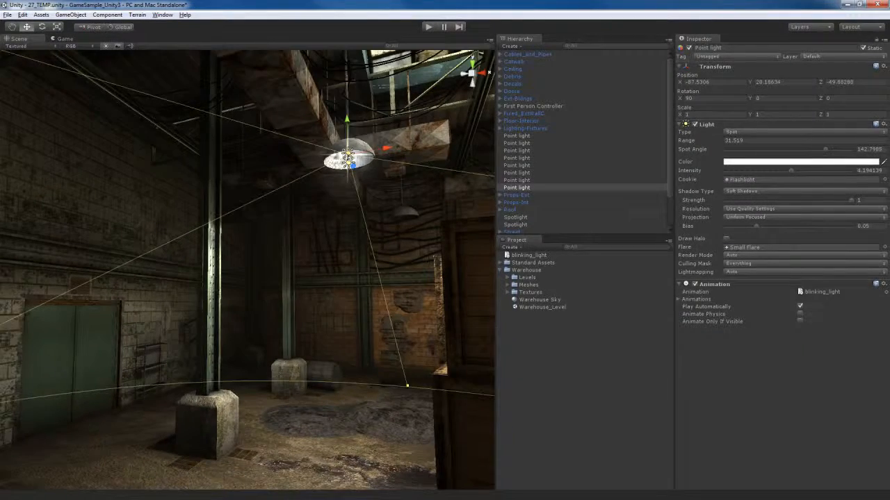
Step: Reopen the Animation window and turn on recording for the blinking_light clip
click(163, 15)
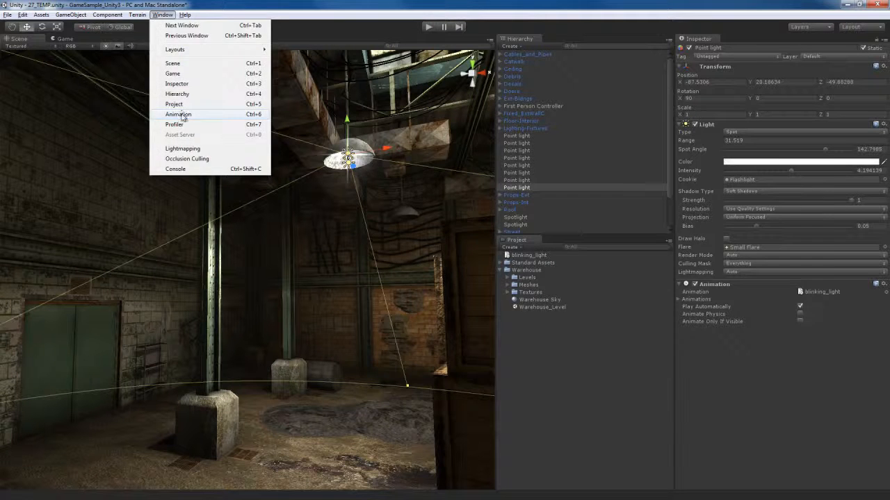
click(175, 114)
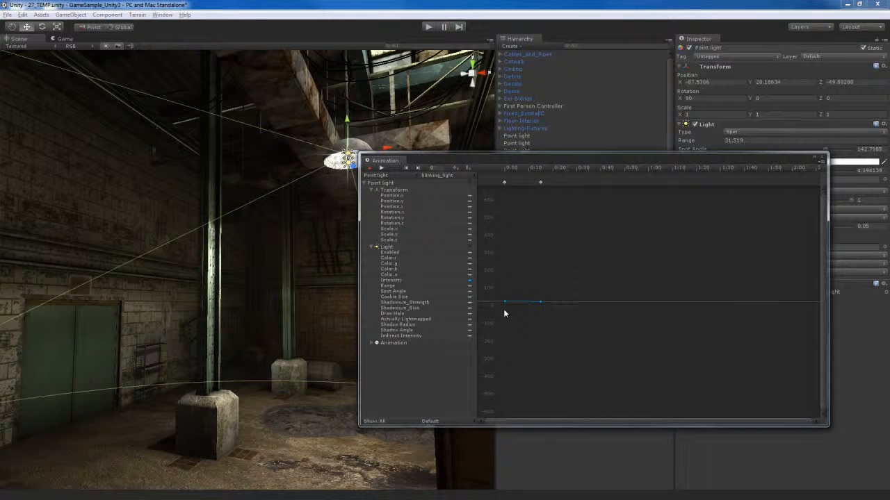
click(369, 168)
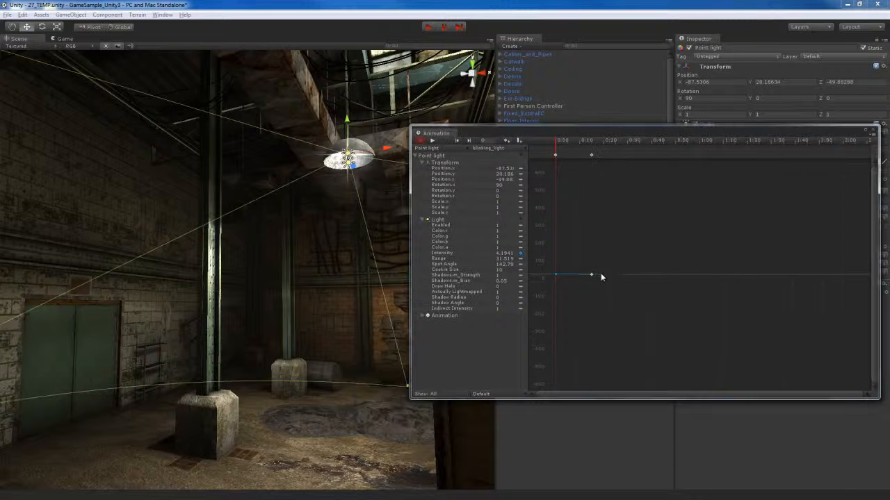
Step: Delete the intensity keyframe at frame 15 and record a new one there with an intensity of about 1
drag(602, 259, 567, 302)
key(Delete)
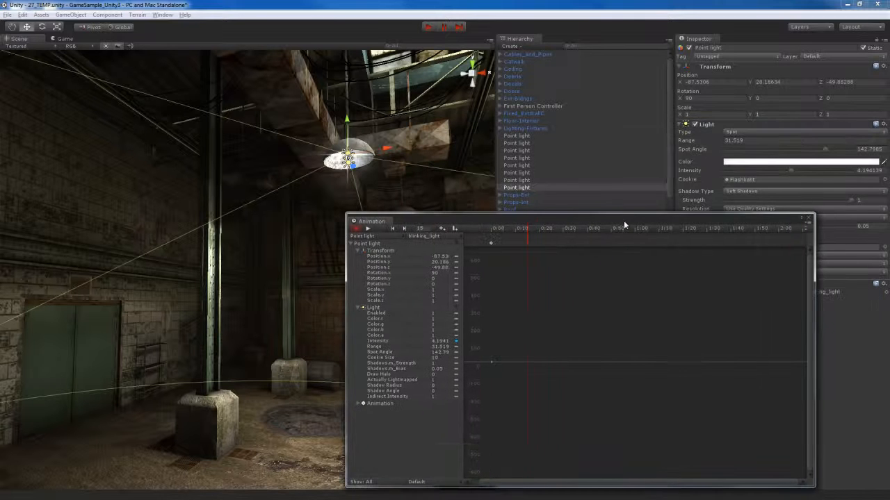
drag(624, 220, 659, 188)
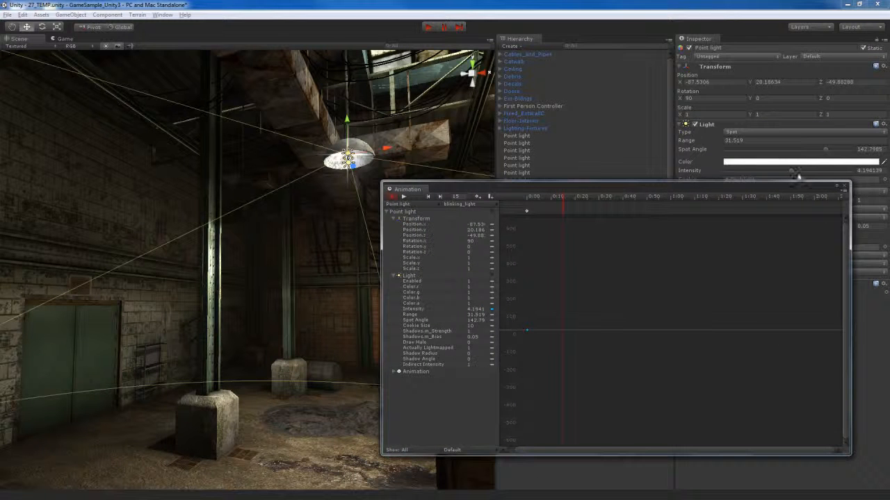
drag(792, 173, 741, 174)
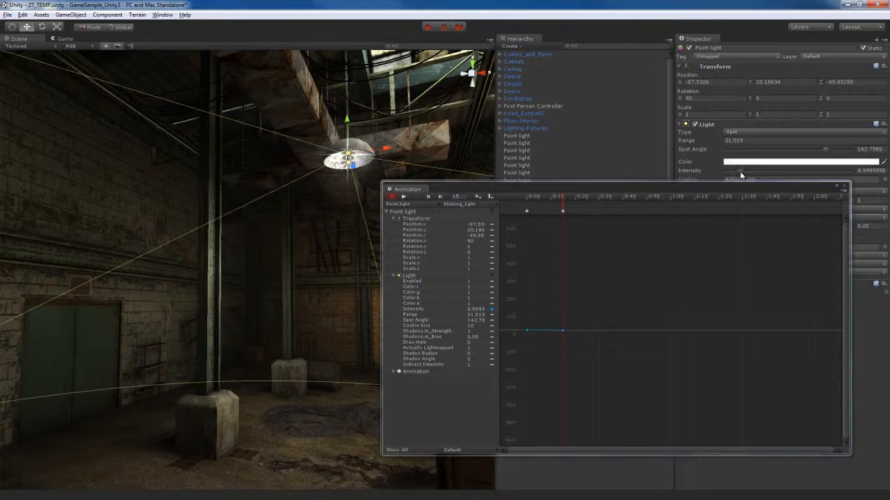
Step: Record intensity keyframes of about 6.6 at frame 32 and about 0.79 at frame 47
click(588, 199)
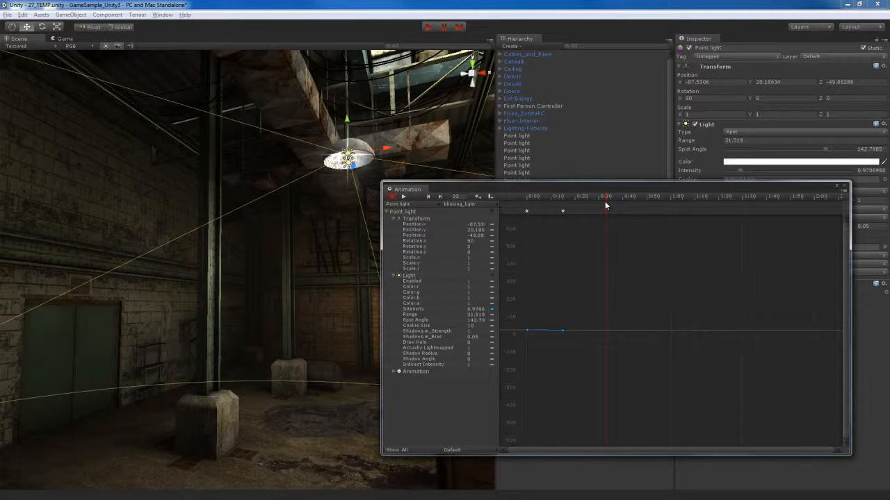
drag(740, 173, 830, 175)
click(638, 200)
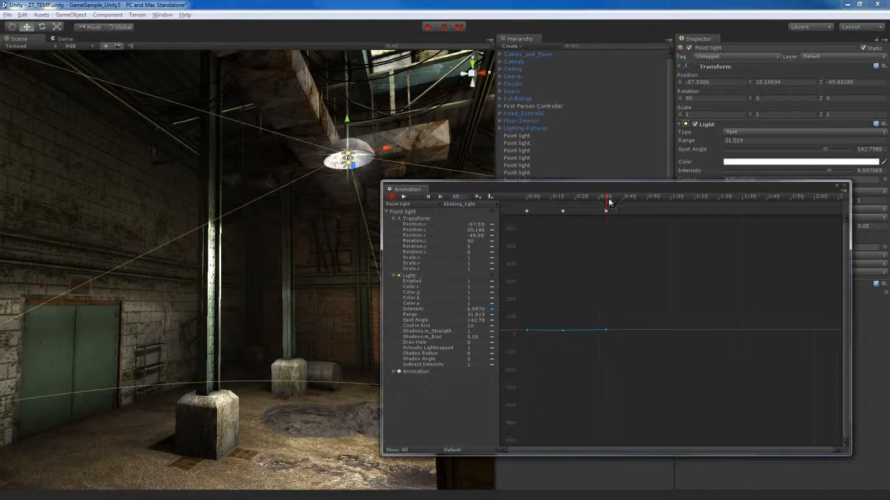
drag(828, 171, 736, 171)
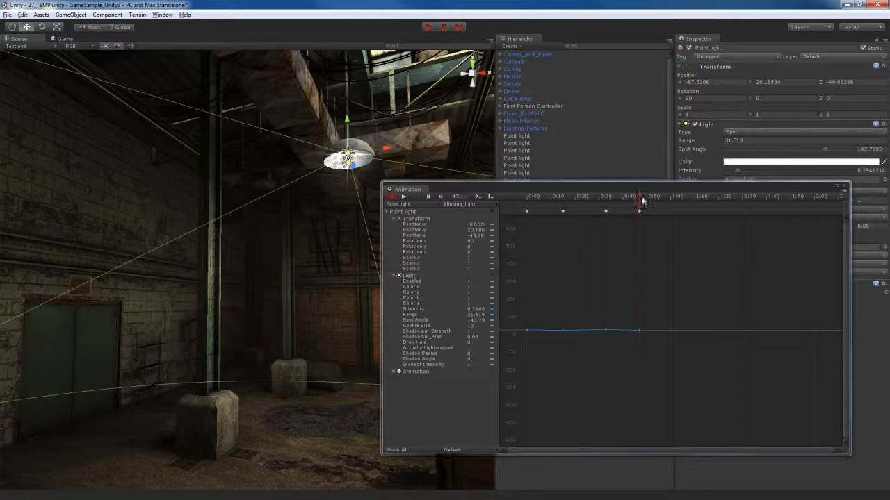
Step: Record further intensity keyframes at frame 66 with about 2.93, at frame 77, and at frame 91 with about 7.45
click(684, 198)
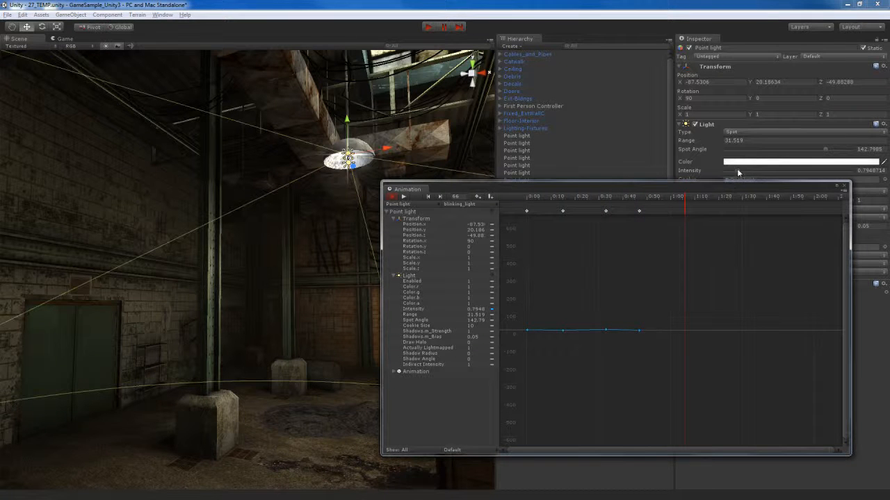
drag(737, 171, 771, 170)
click(688, 199)
click(711, 198)
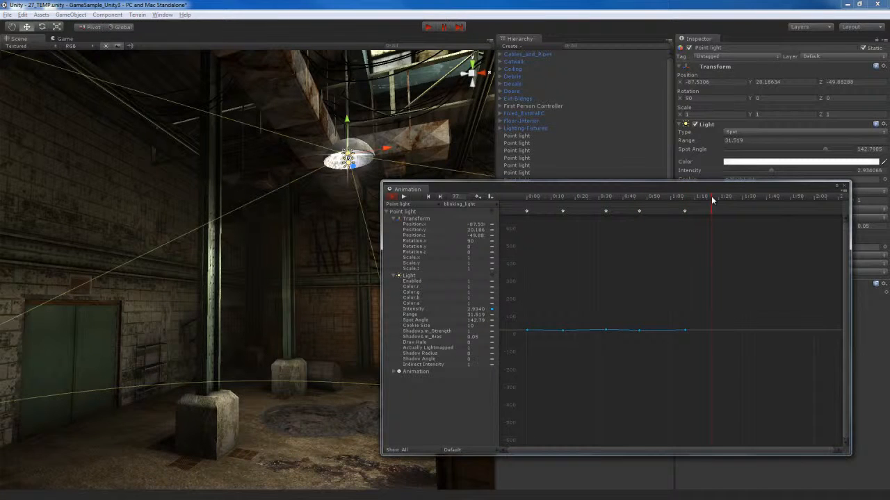
drag(770, 171, 846, 173)
click(745, 198)
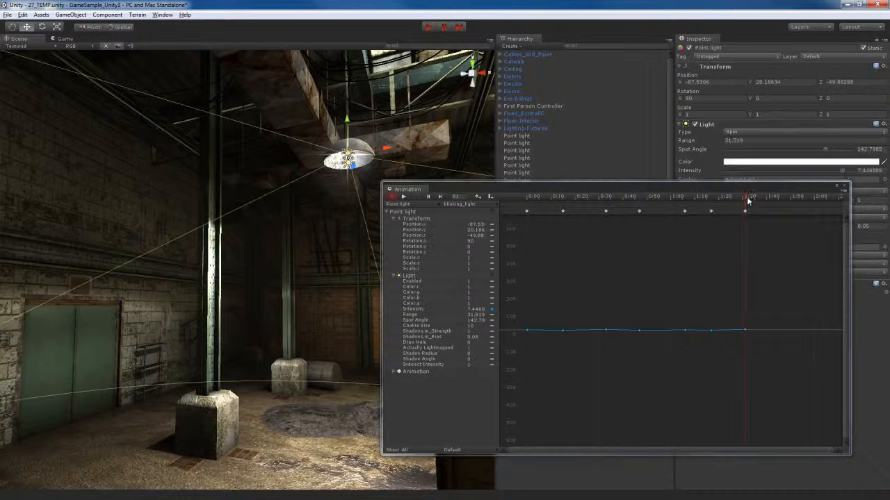
Step: Record two more intensity keyframes, one at frame 105 and one at frame 119 with about 6.56
click(779, 198)
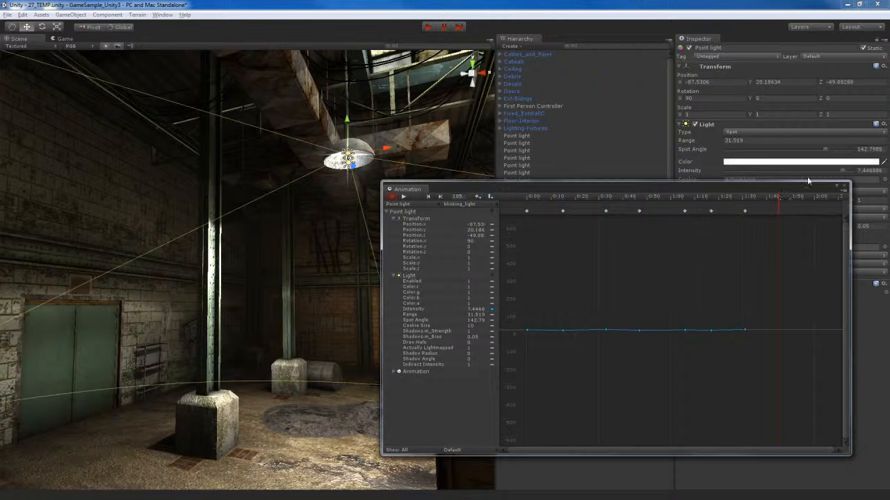
mouse_move(842, 171)
mouse_down()
mouse_move(771, 171)
mouse_move(828, 171)
mouse_up()
click(811, 198)
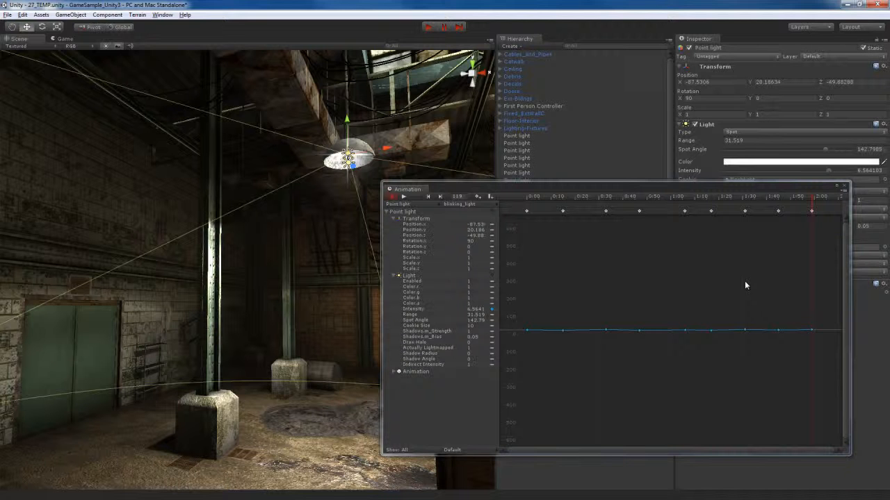
Step: Fit the whole intensity curve into the graph view, then scrub and play the clip to preview the flicker
double_click(654, 317)
key(f)
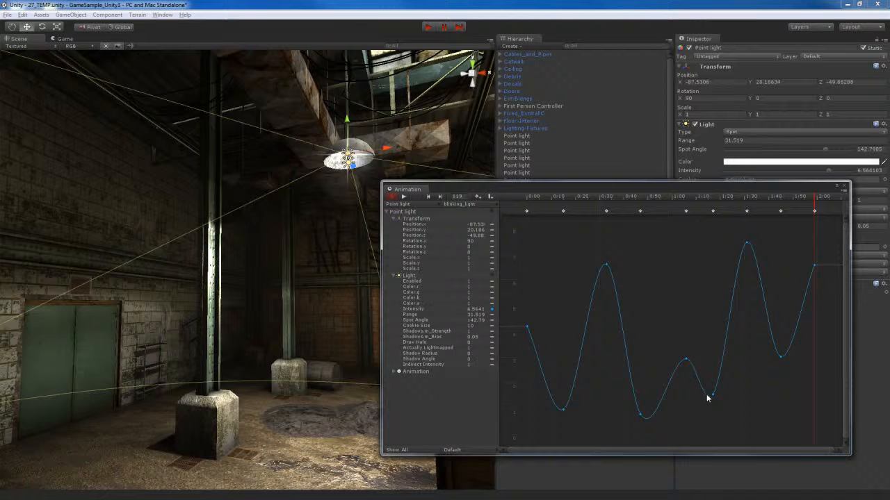
click(747, 244)
drag(808, 200, 517, 199)
click(403, 197)
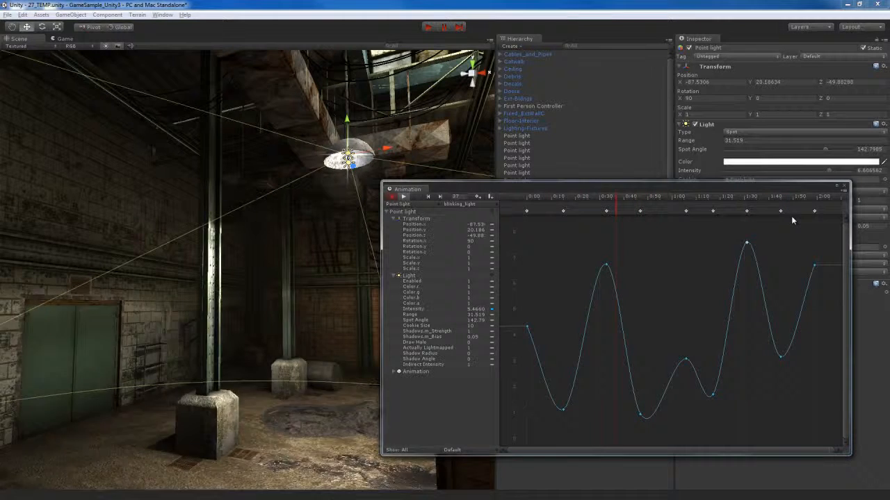
click(406, 197)
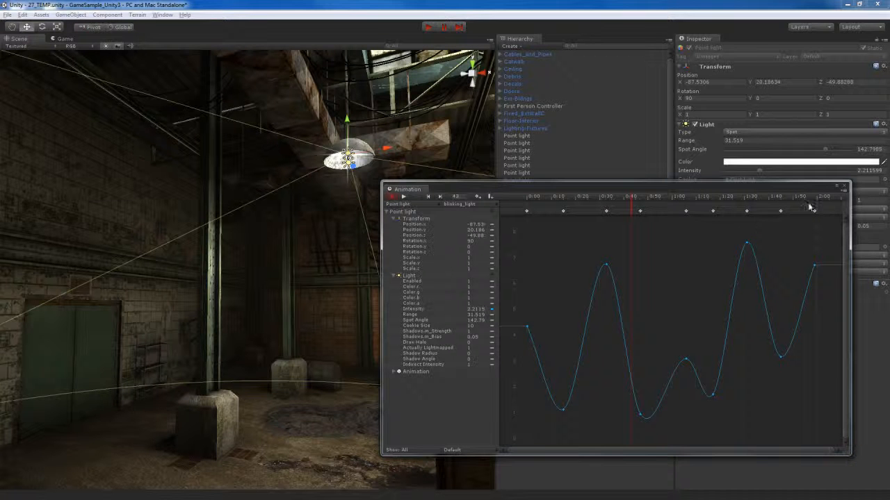
Step: Close the Animation window and run the game to check the hanging lamp's flicker, then stop play mode
mouse_move(682, 187)
mouse_down()
mouse_move(706, 175)
mouse_move(684, 189)
mouse_move(701, 194)
mouse_move(682, 192)
mouse_up()
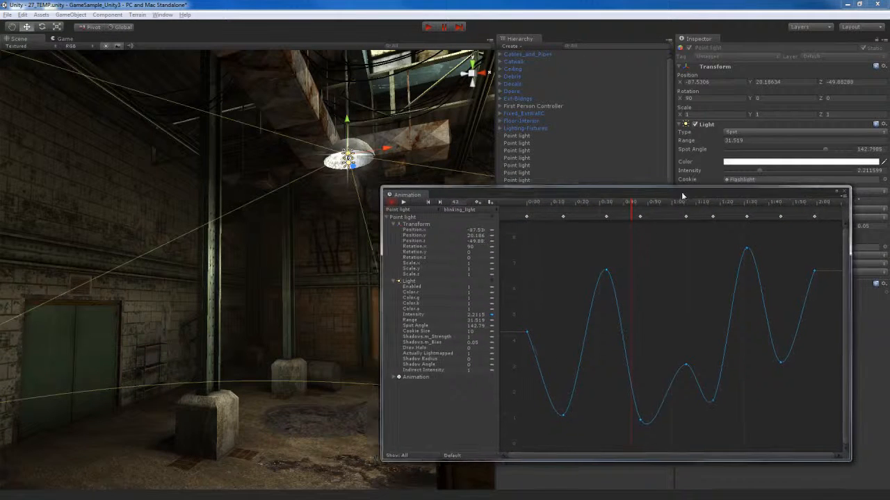
click(844, 193)
mouse_move(369, 244)
right_down()
mouse_move(382, 292)
mouse_move(380, 247)
right_up()
click(430, 26)
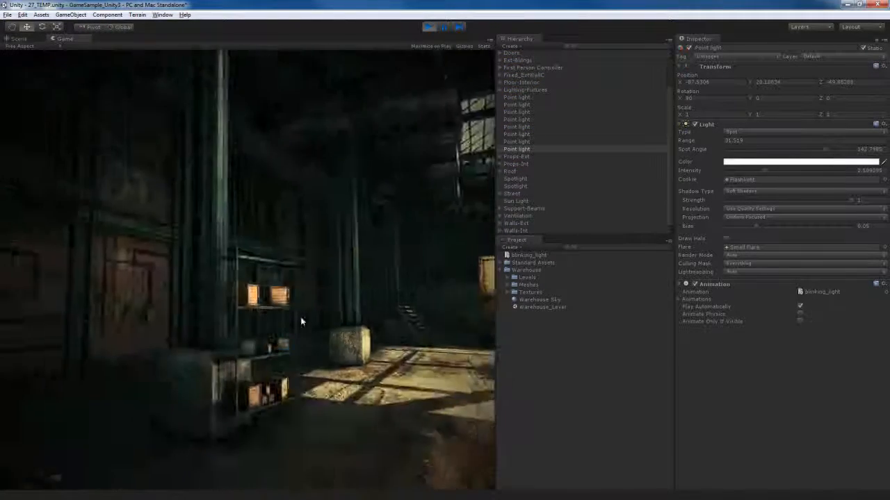
key(w)
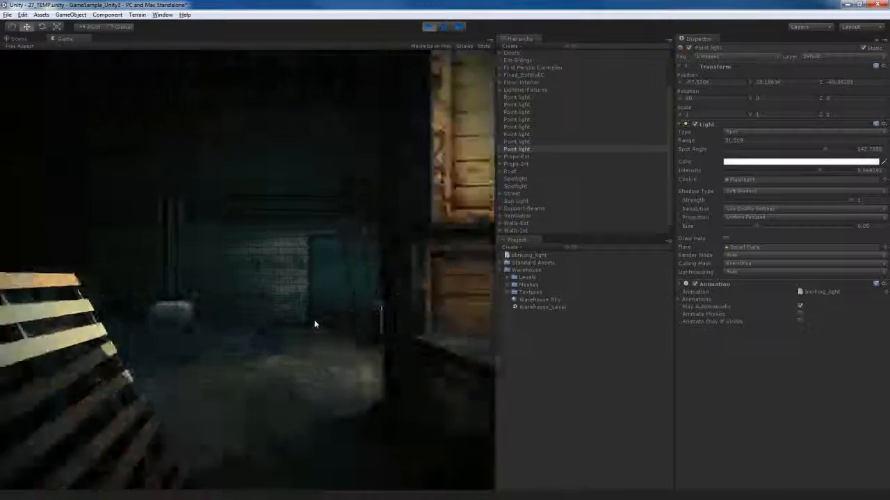
key(s)
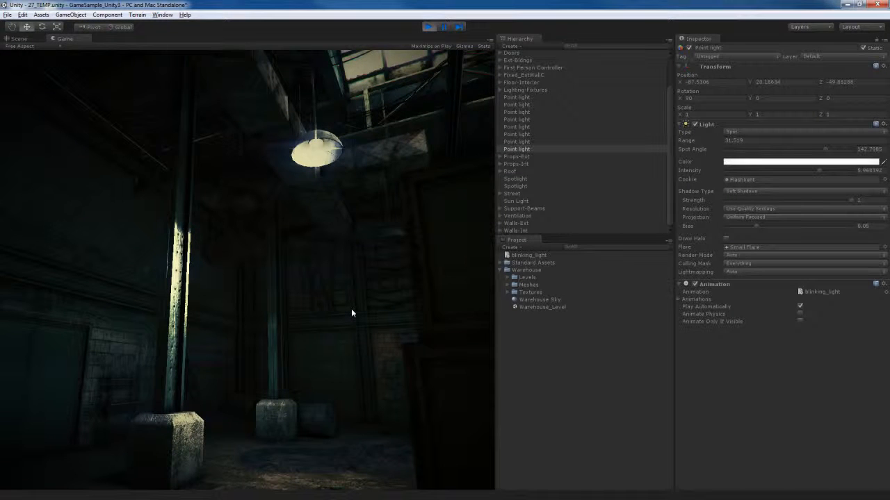
key(ctrl+p)
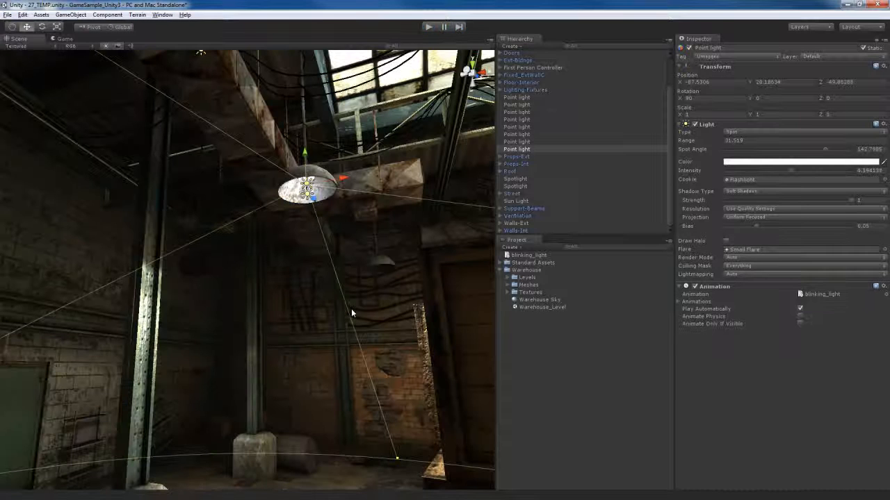
key(ctrl+p)
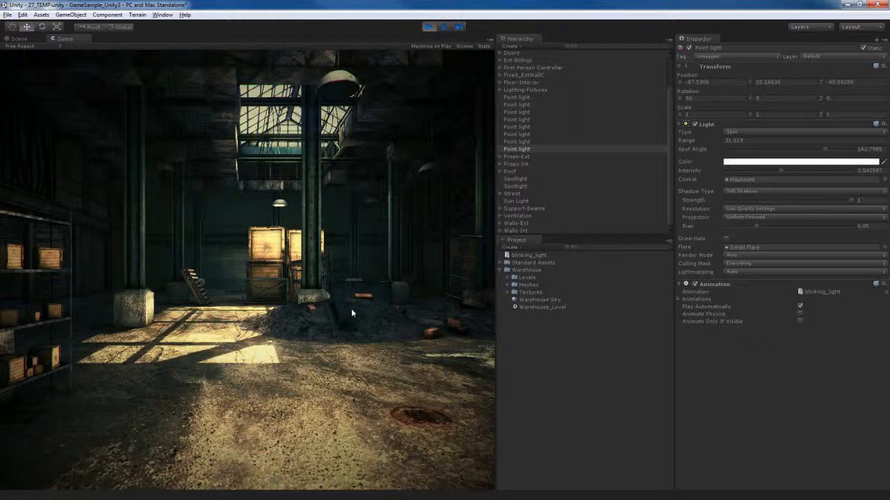
key(ctrl+p)
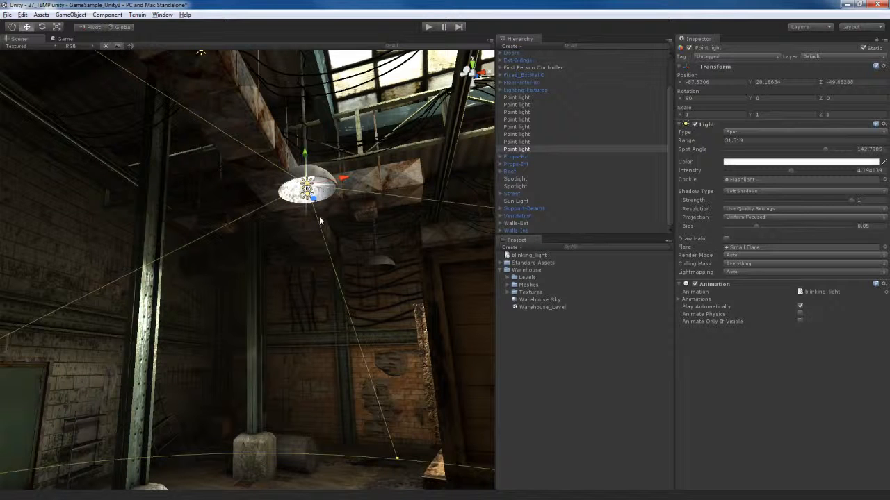
Step: Reopen the Animation window and set the blinking_light clip's wrap mode to Loop
click(162, 15)
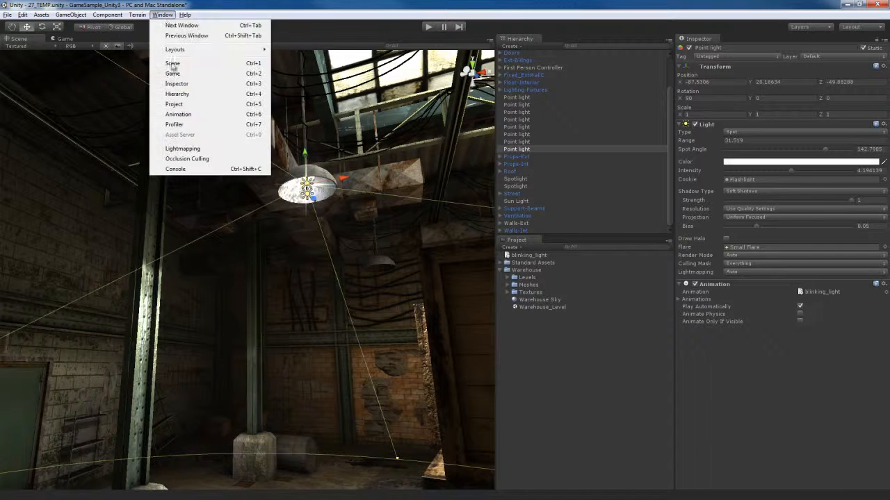
click(192, 115)
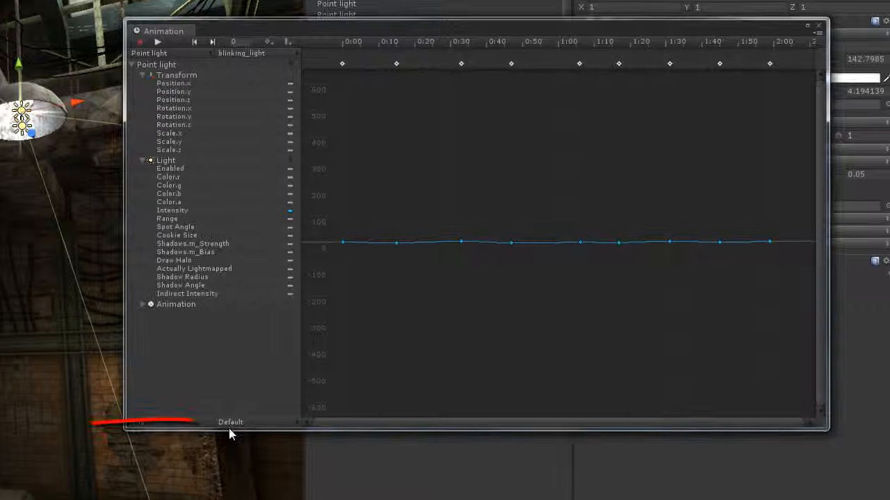
click(265, 423)
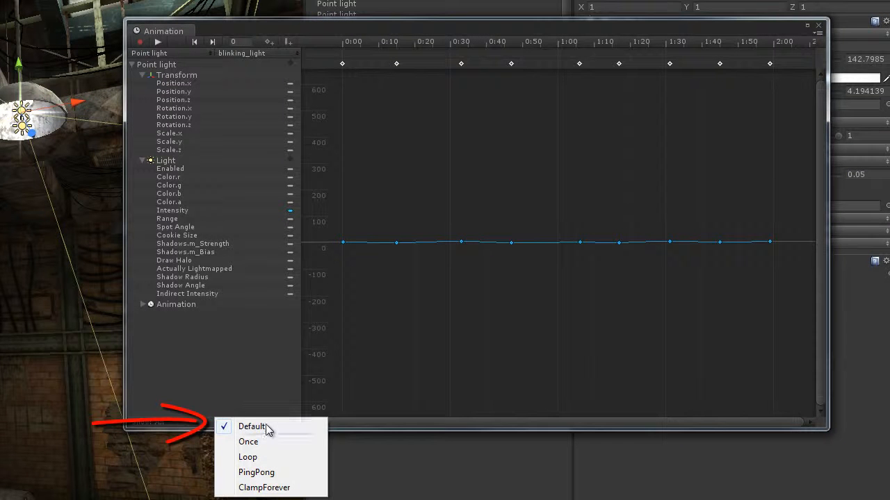
click(252, 458)
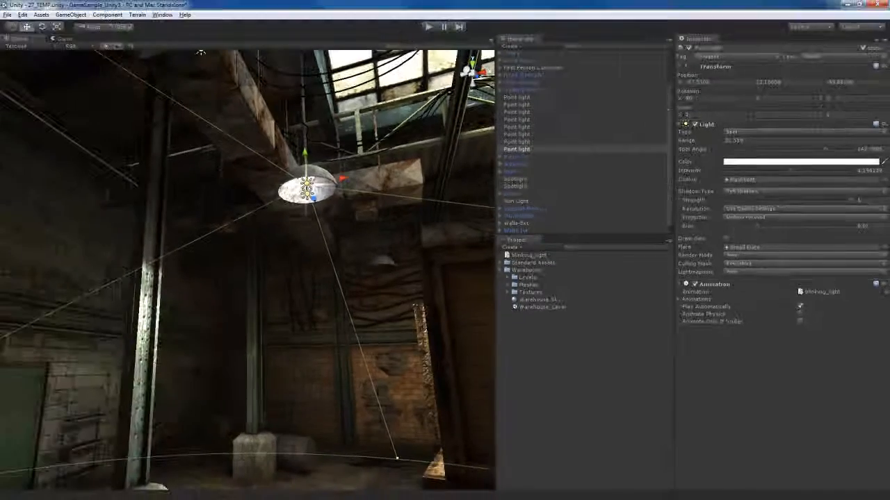
Step: Run the game and walk to the hanging lamp to check the looping flicker, then stop play mode
click(429, 26)
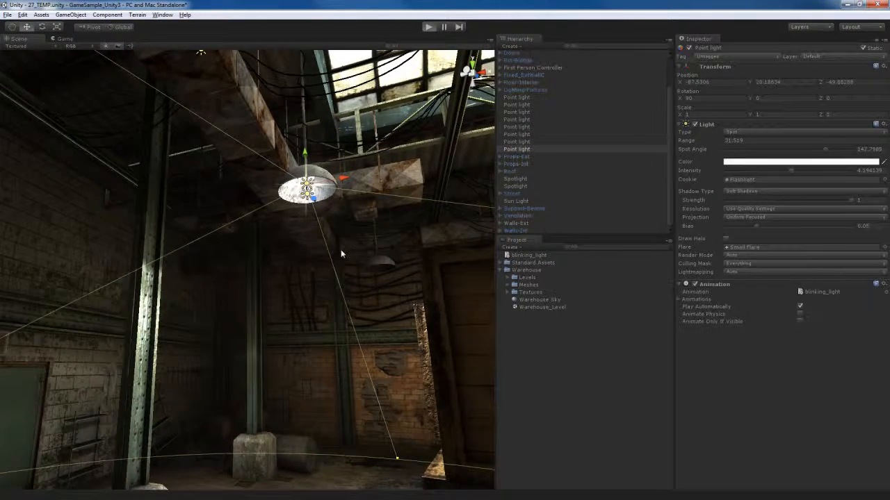
key(w)
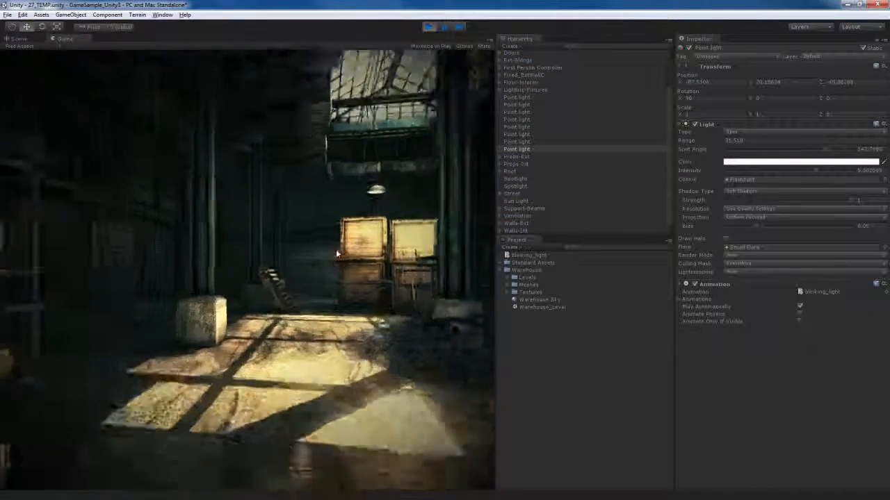
key(w)
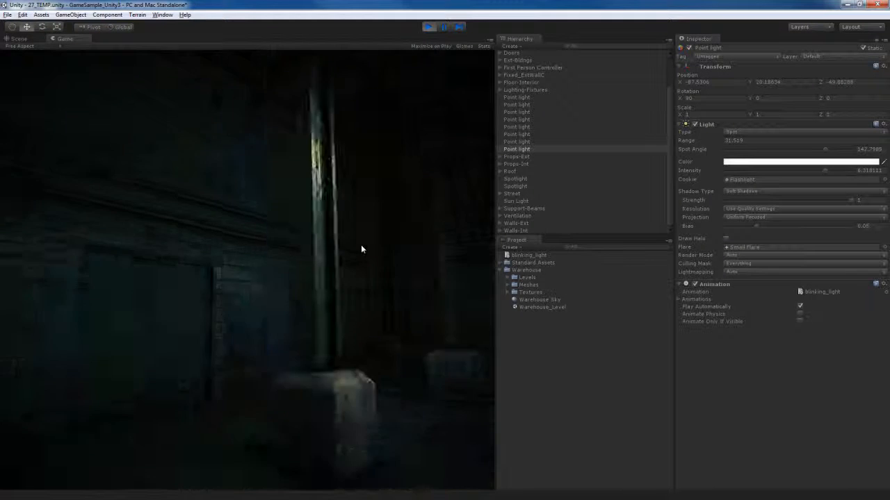
key(d)
key(s)
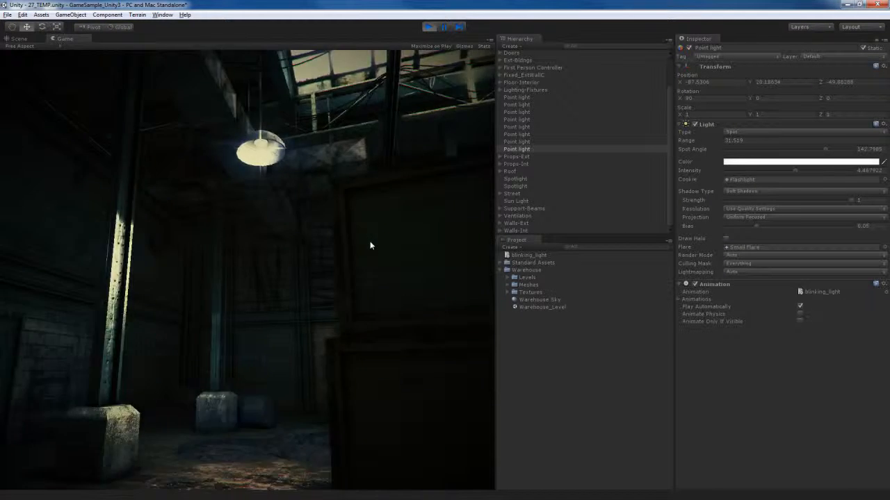
key(s)
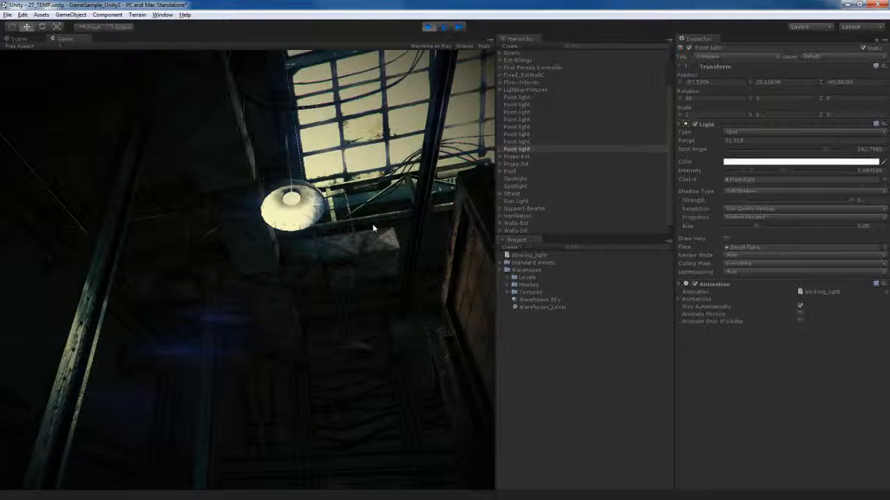
key(ctrl+p)
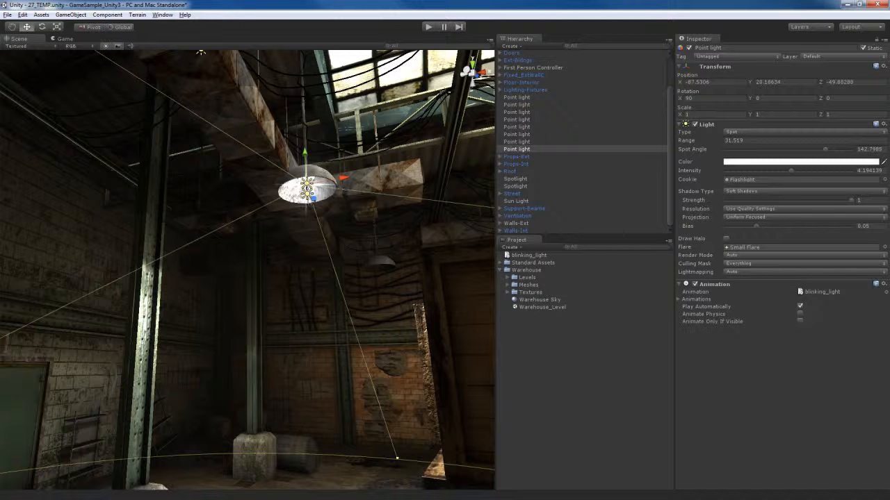
Step: Assign the blinking_light clip to the small point light inside the same lamp and test it in play mode
click(310, 198)
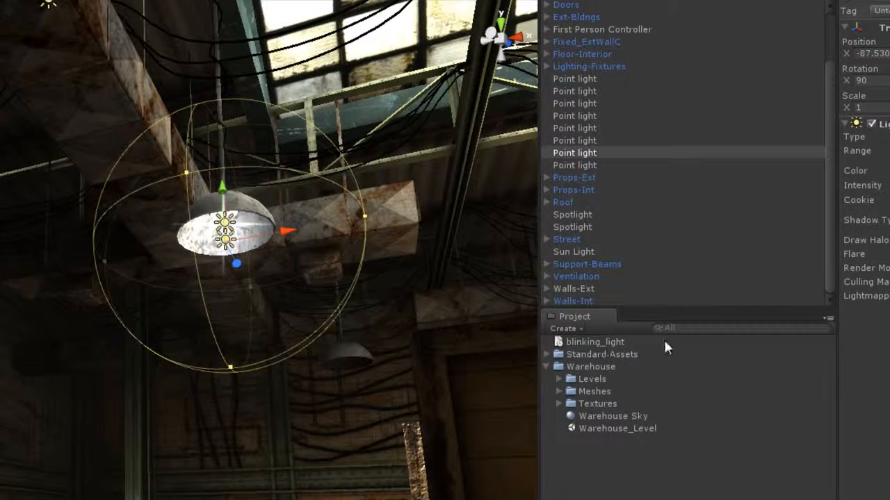
drag(595, 341, 588, 153)
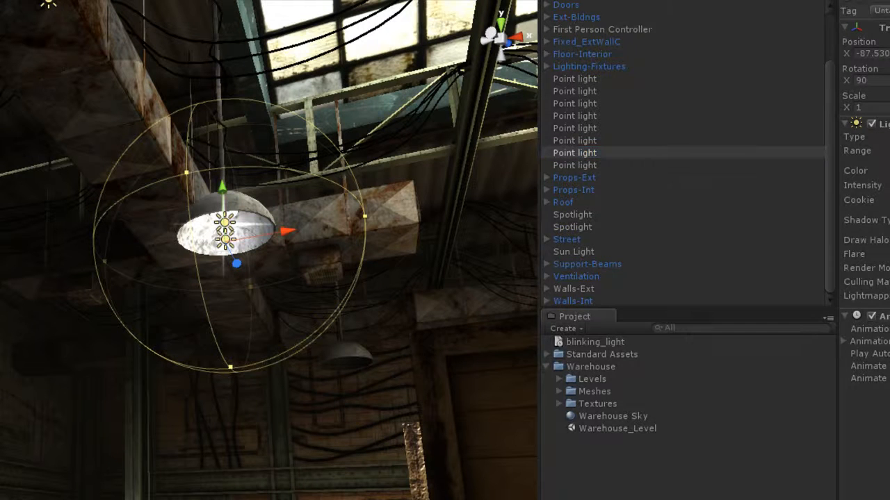
key(ctrl+p)
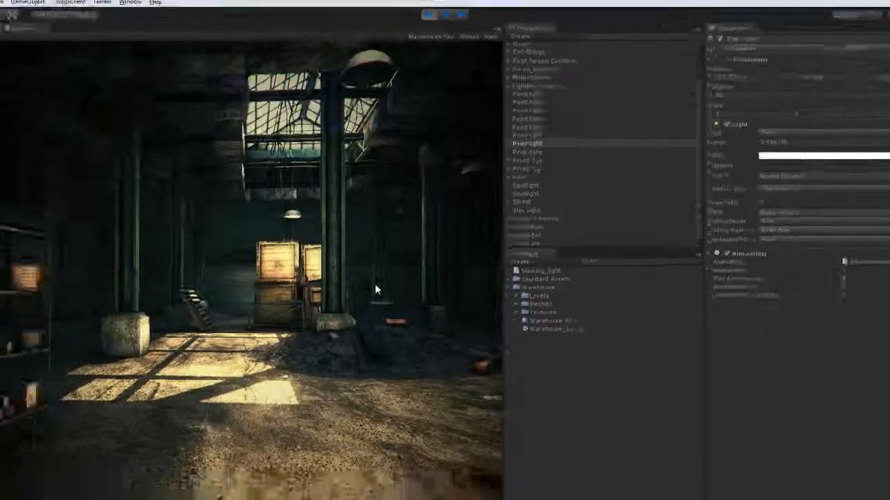
key(w)
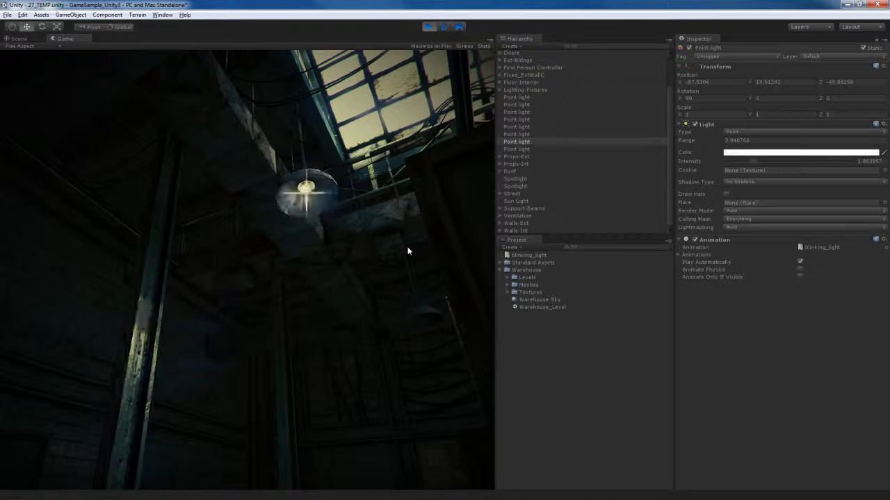
key(ctrl+p)
Step: Select the spotlight in the lamp above the staircase and set its shadow bias to 0
right_drag(409, 297, 318, 286)
click(260, 109)
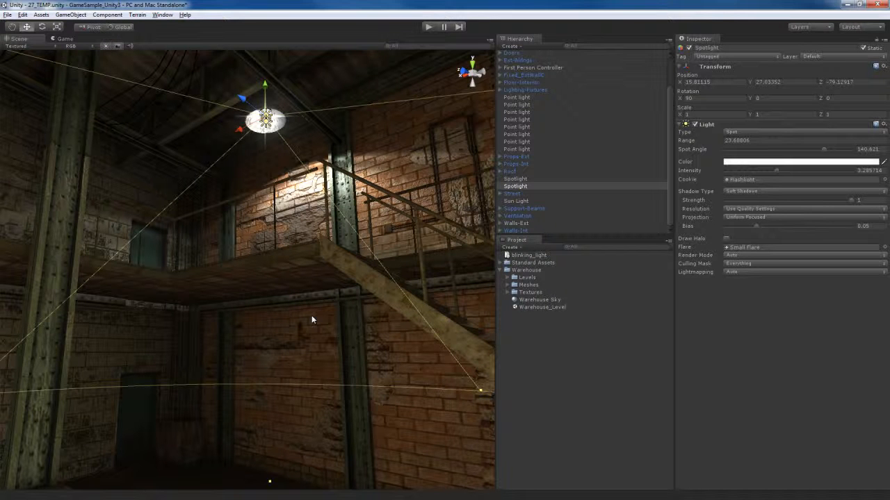
right_drag(311, 320, 303, 352)
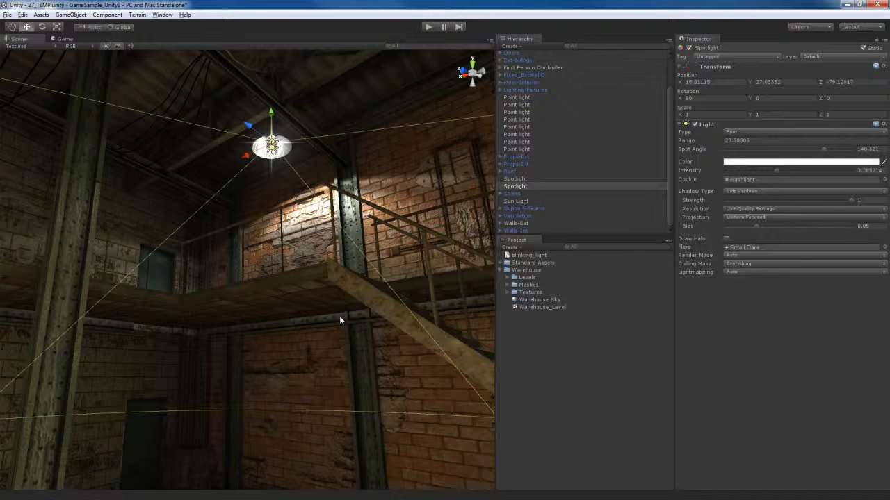
drag(757, 225, 724, 225)
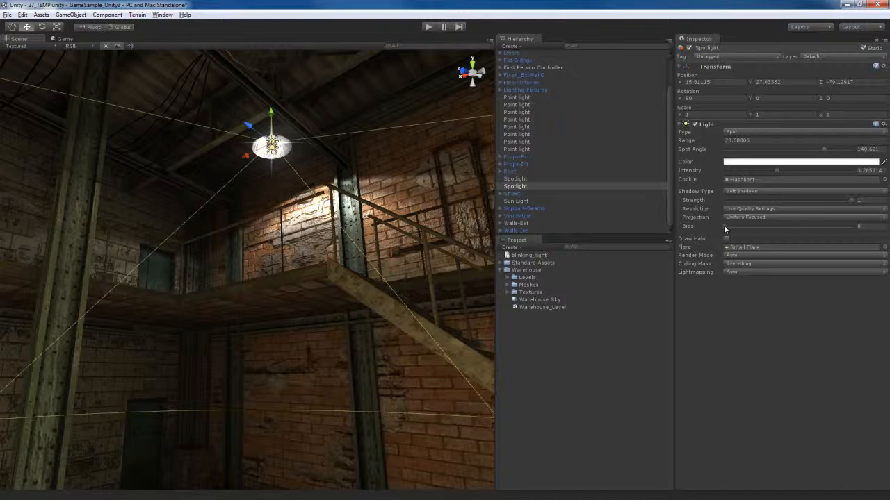
Step: Raise the spotlight's shadow bias to about 0.0037 and inspect the shadows around the catwalk and staircase
right_drag(246, 329, 367, 346)
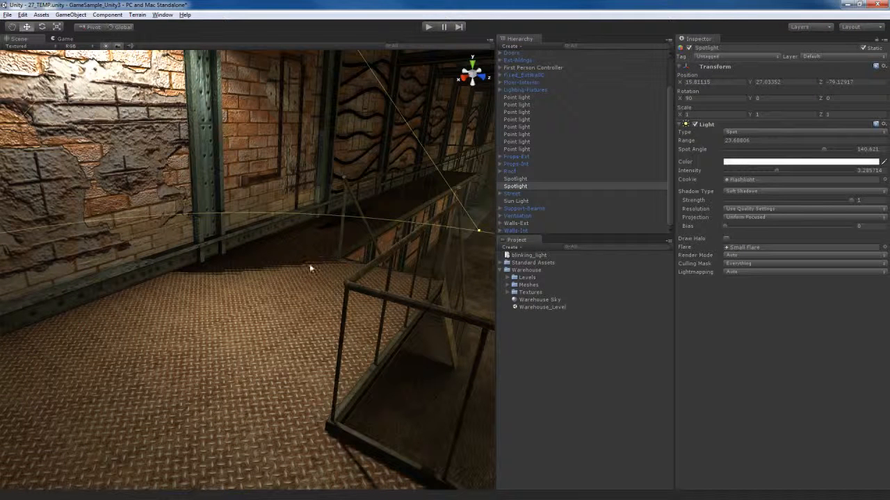
right_drag(282, 327, 280, 323)
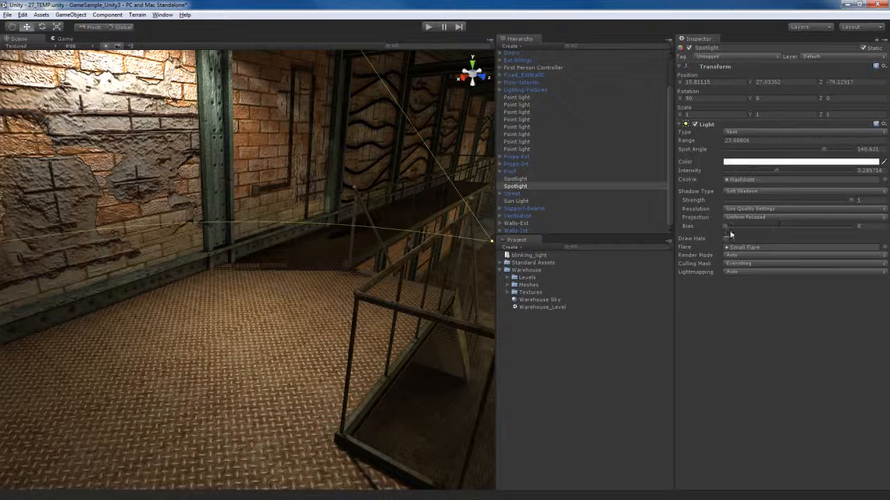
drag(724, 226, 725, 226)
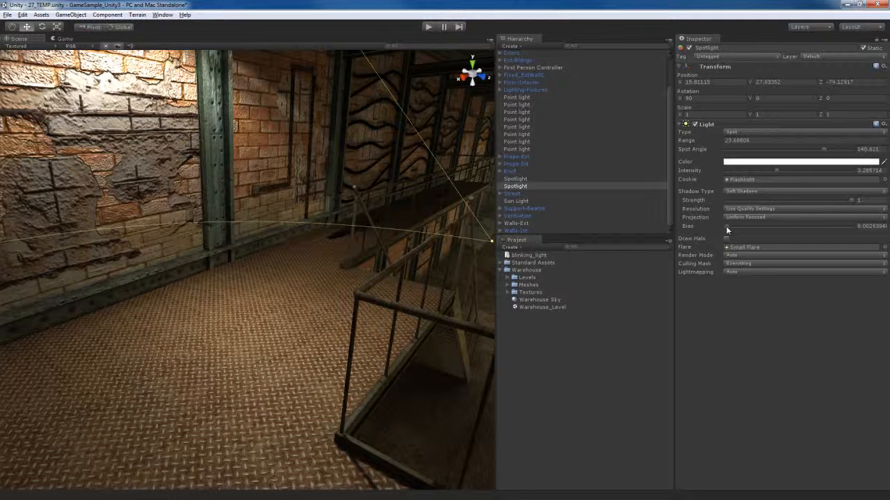
alt+drag(408, 248, 341, 262)
key(s)
right_drag(363, 255, 368, 254)
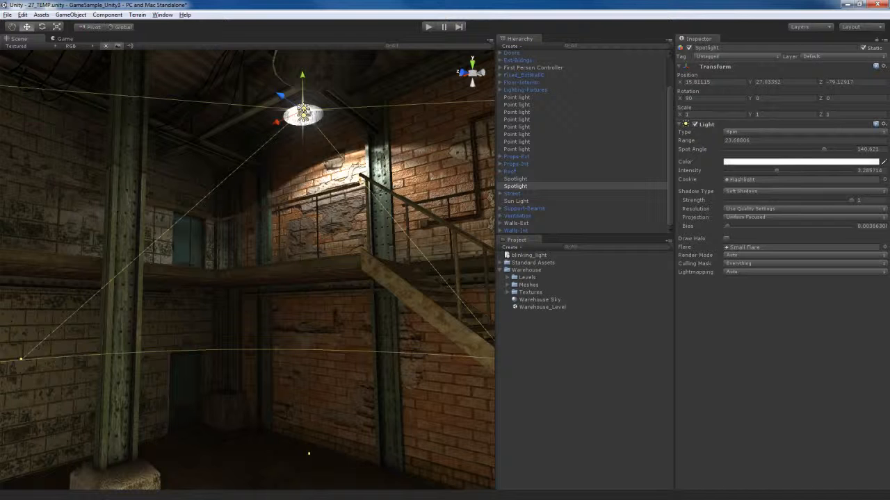
right_drag(314, 210, 315, 199)
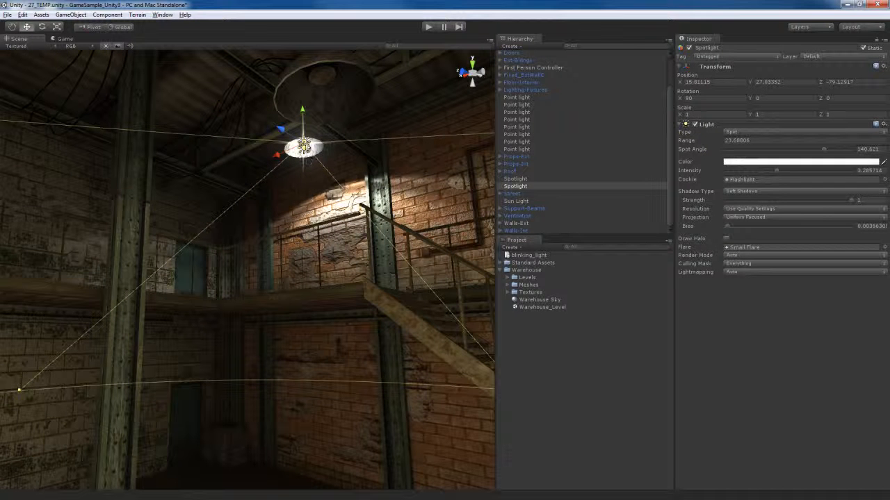